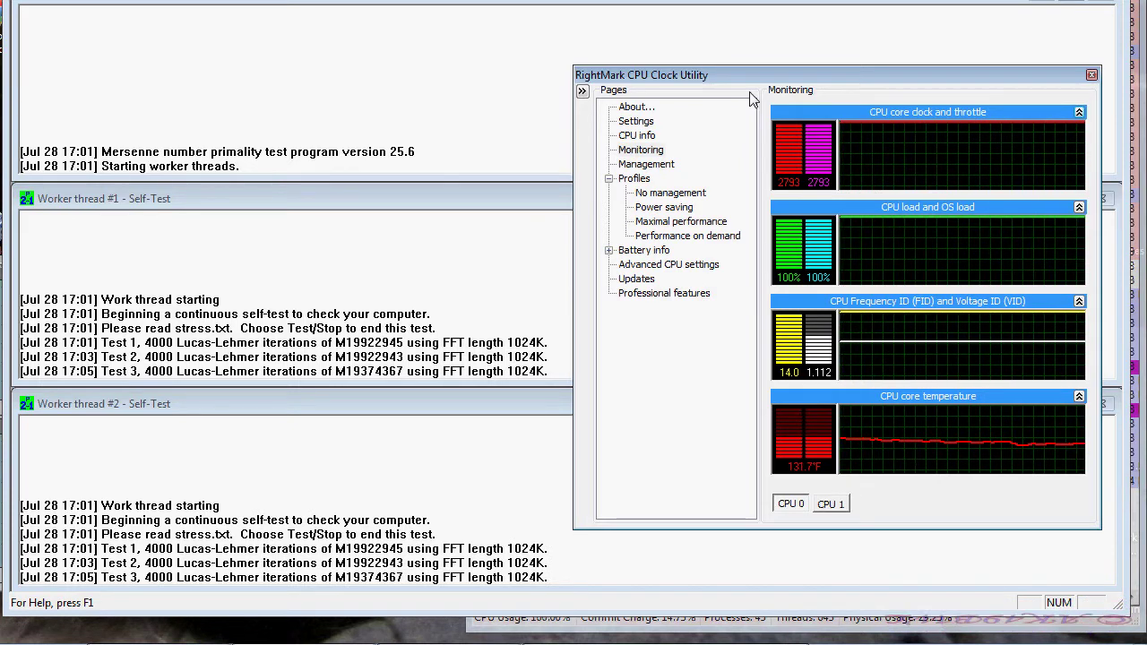
Step: Set the battery Current and Startup profiles to Performance on demand and confirm applying them
{"action": "left_click", "coordinate": [641, 181]}
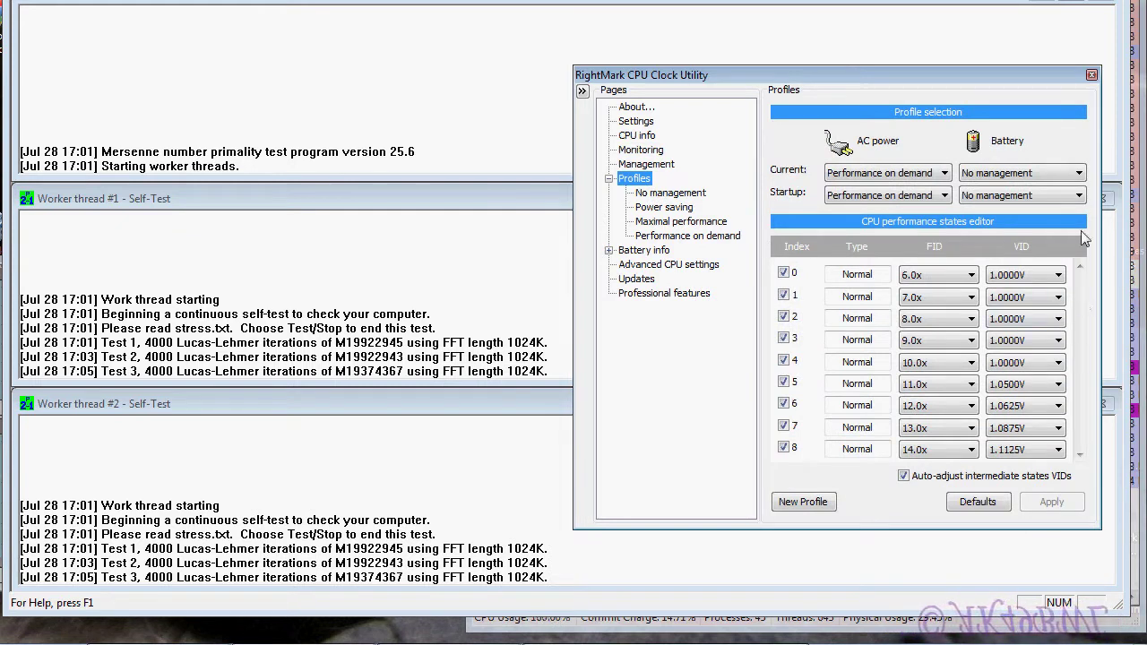
{"action": "left_click", "coordinate": [1079, 173]}
{"action": "left_click", "coordinate": [1080, 219]}
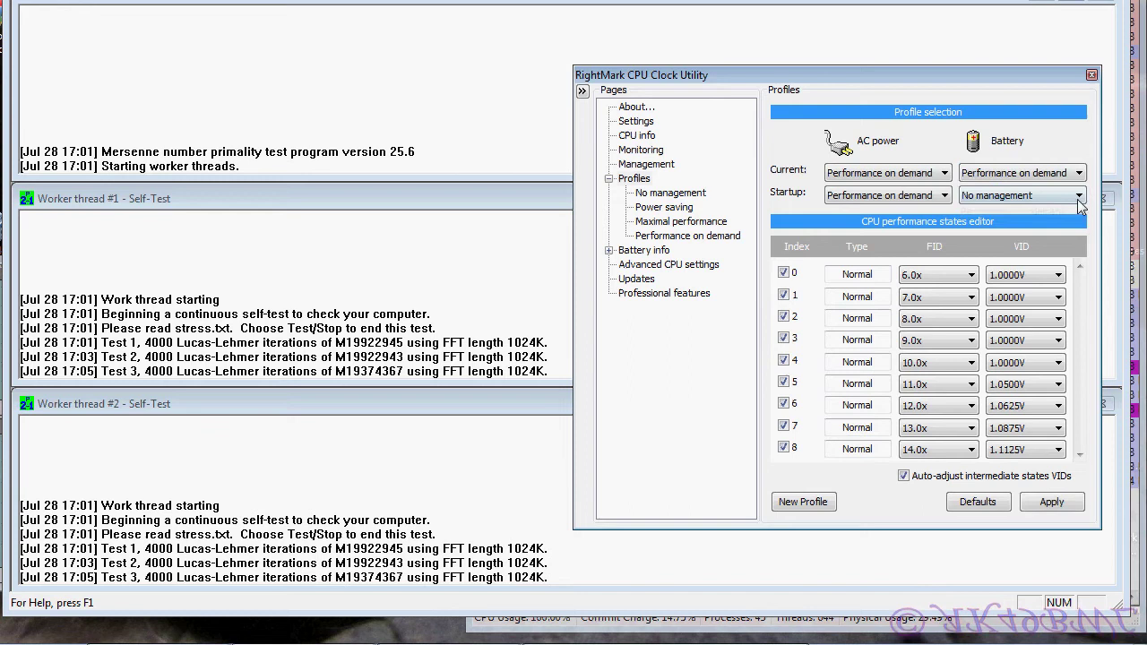
{"action": "left_click", "coordinate": [1079, 195]}
{"action": "left_click", "coordinate": [1080, 248]}
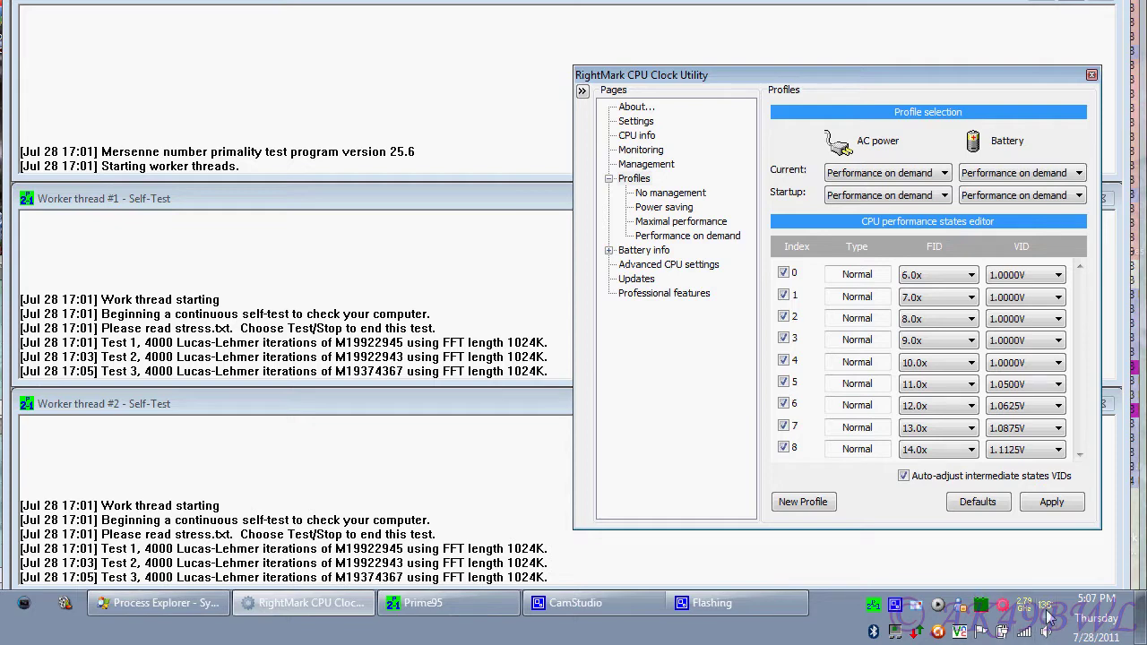
{"action": "left_click", "coordinate": [630, 152]}
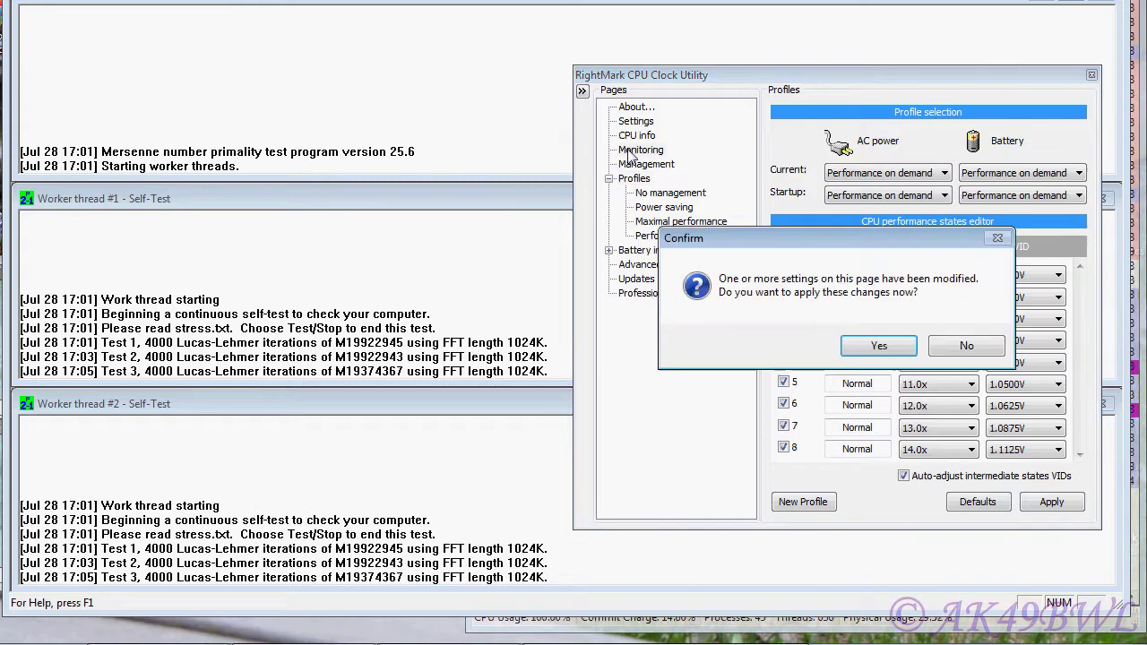
{"action": "left_click", "coordinate": [878, 346]}
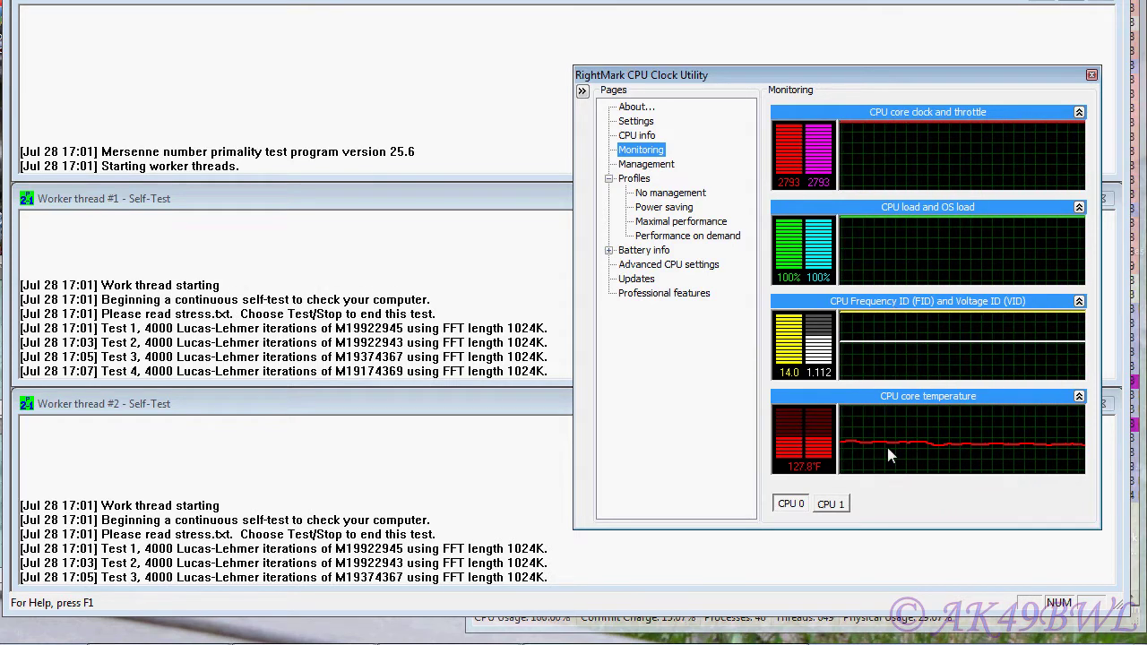
Step: Go to the Settings entry in the Pages tree
{"action": "left_click", "coordinate": [792, 503]}
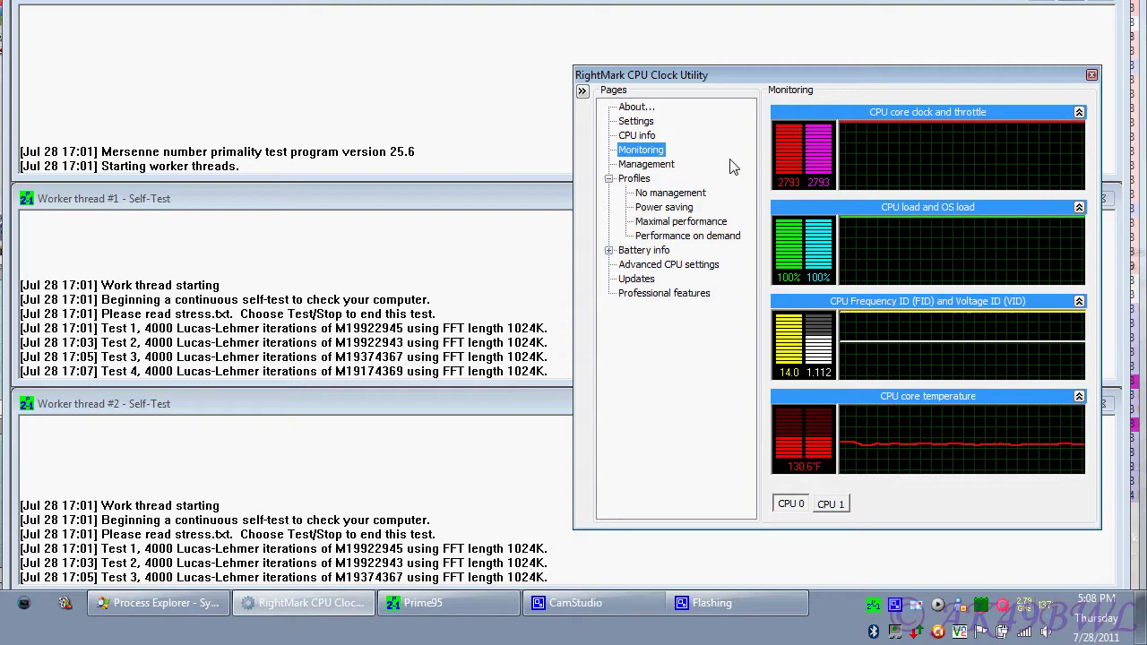
Step: Set Temperature units to Celsius on the Settings page and apply
{"action": "left_click", "coordinate": [636, 122]}
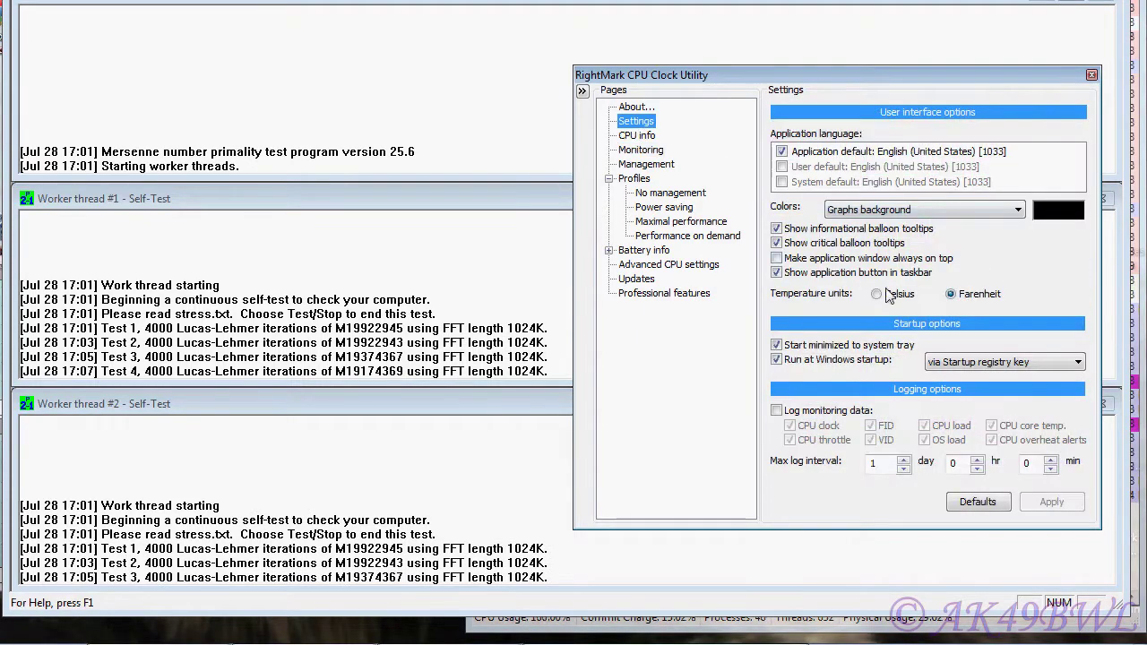
{"action": "left_click", "coordinate": [876, 294]}
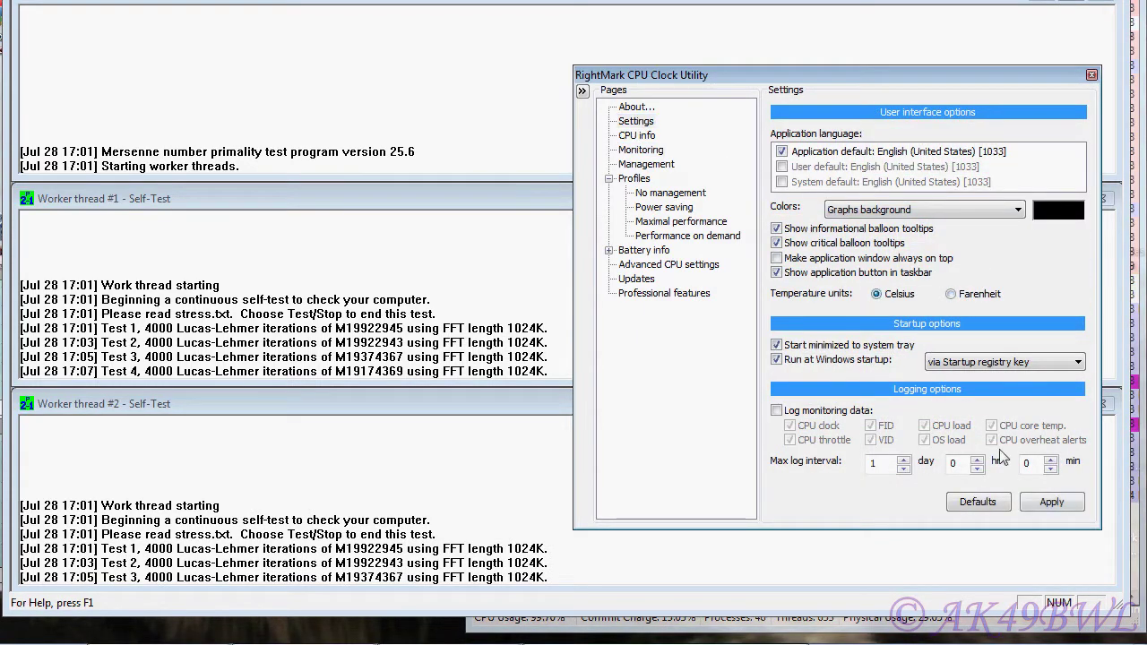
{"action": "left_click", "coordinate": [1052, 502]}
{"action": "left_click", "coordinate": [769, 642]}
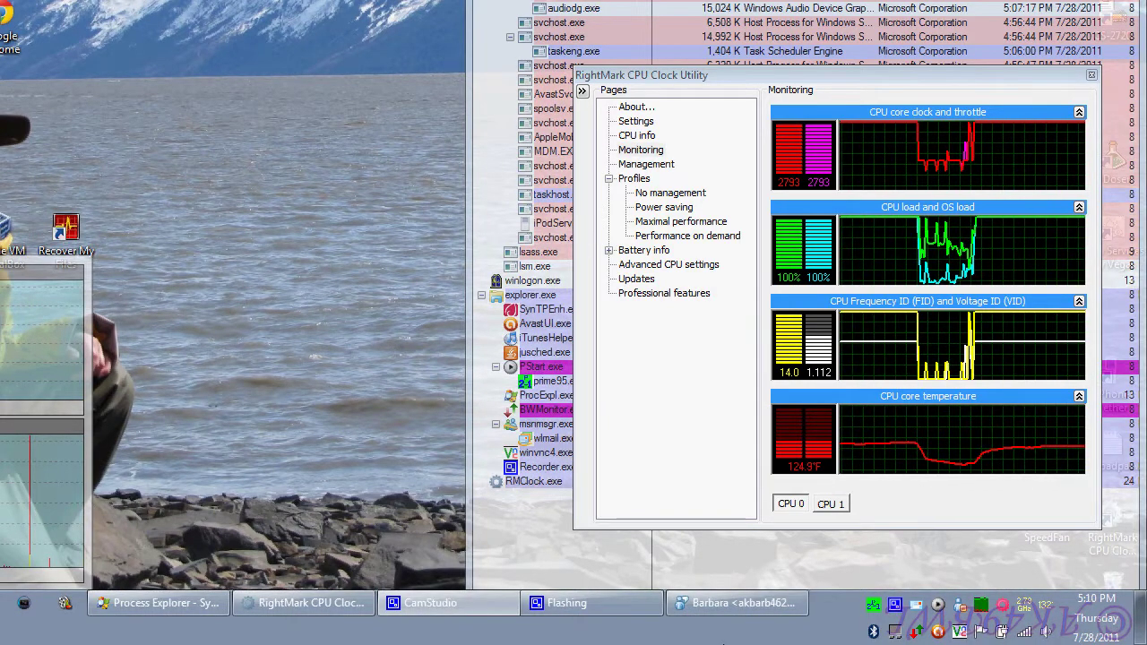
Step: Stop the Prime95 stress test from its tray icon menu
{"action": "right_click", "coordinate": [874, 606]}
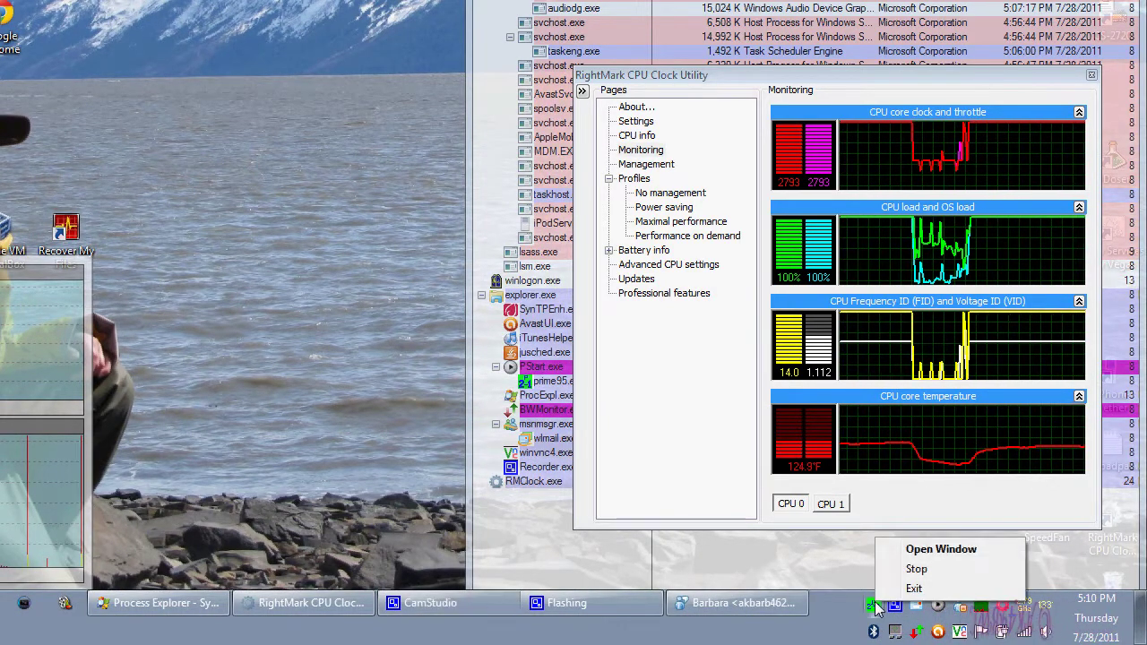
{"action": "left_click", "coordinate": [913, 589]}
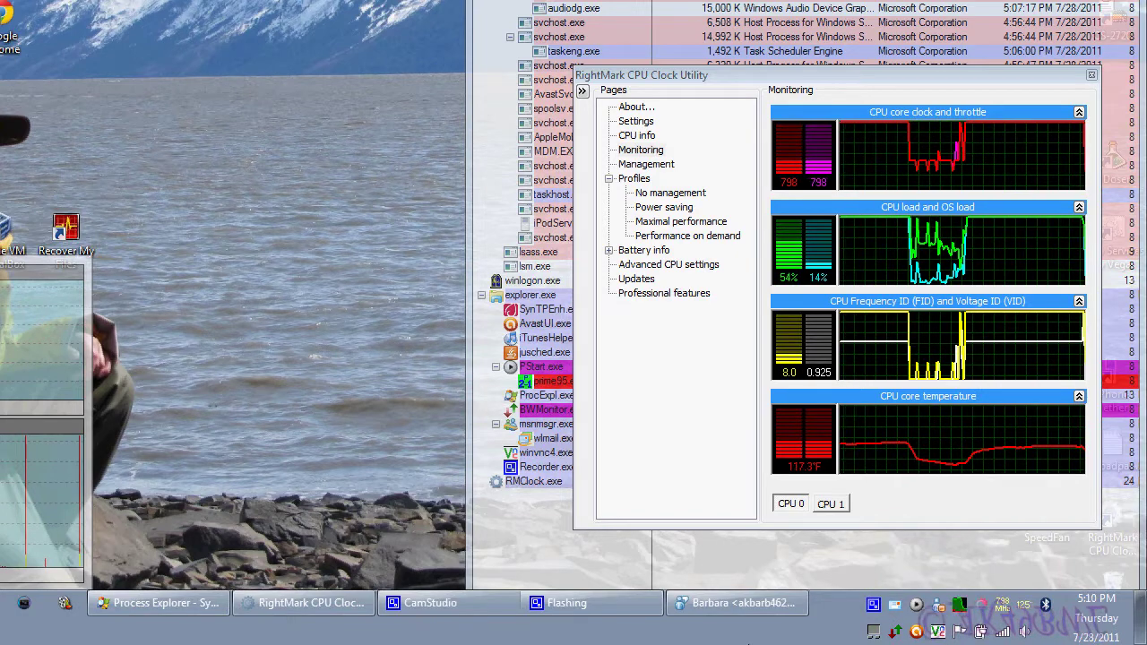